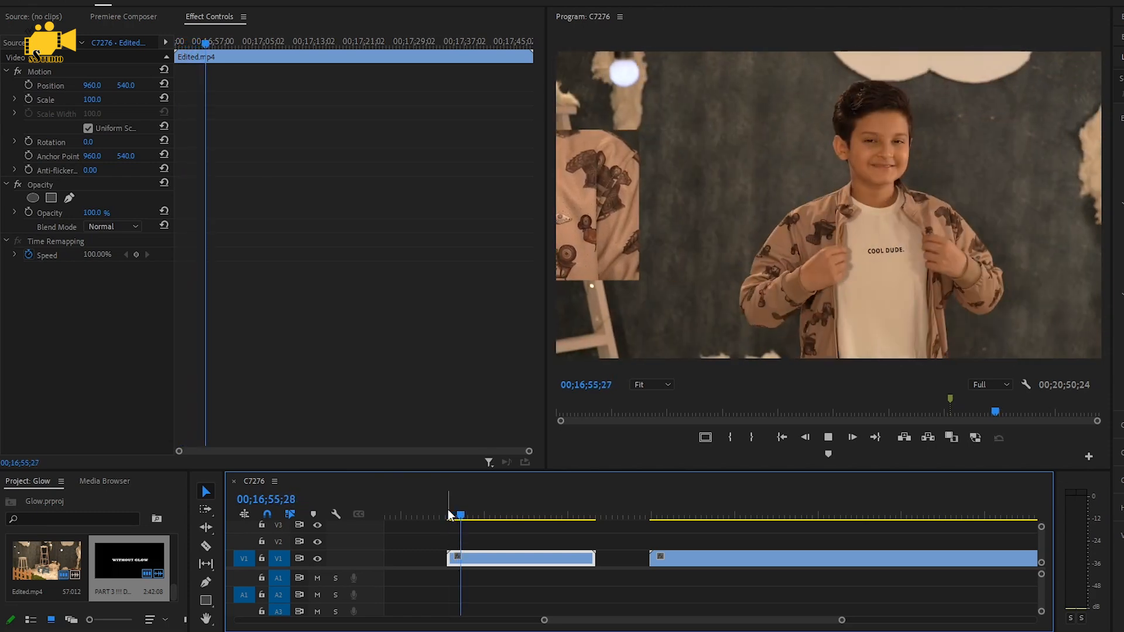
Step: Scrub through the glow animation clips on the timeline to find a usable glow element
click(664, 506)
mouse_move(663, 504)
mouse_down()
mouse_move(930, 514)
mouse_move(920, 515)
mouse_up()
key(minus)
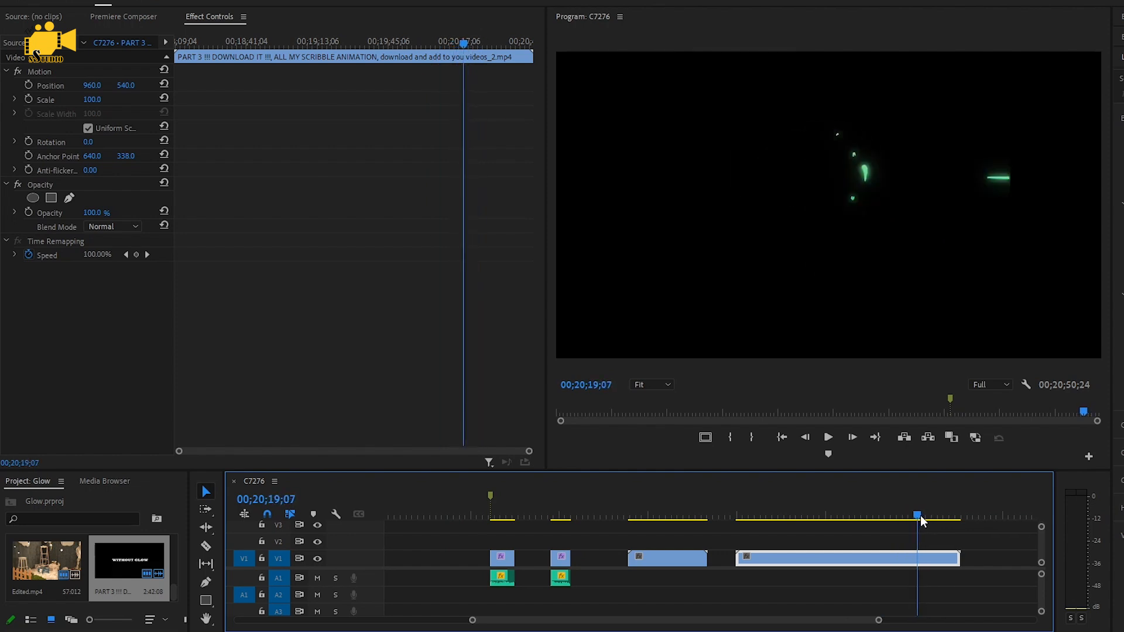
click(677, 516)
click(858, 513)
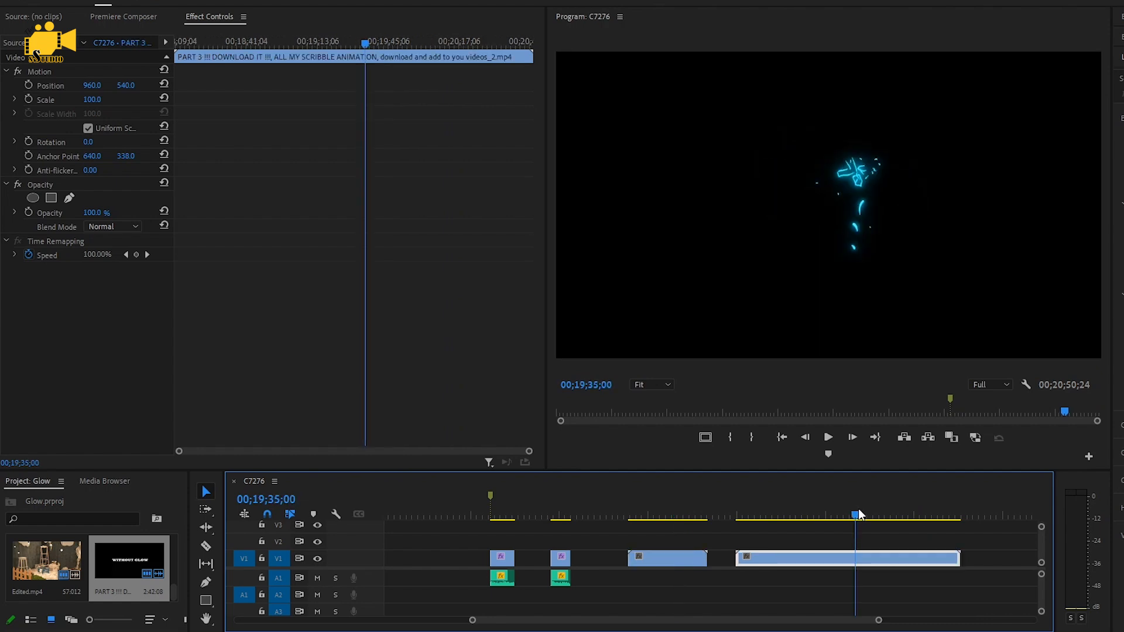
mouse_move(862, 511)
mouse_down()
mouse_move(789, 513)
mouse_move(855, 515)
mouse_up()
key(Left)
key(Left)
key(Left)
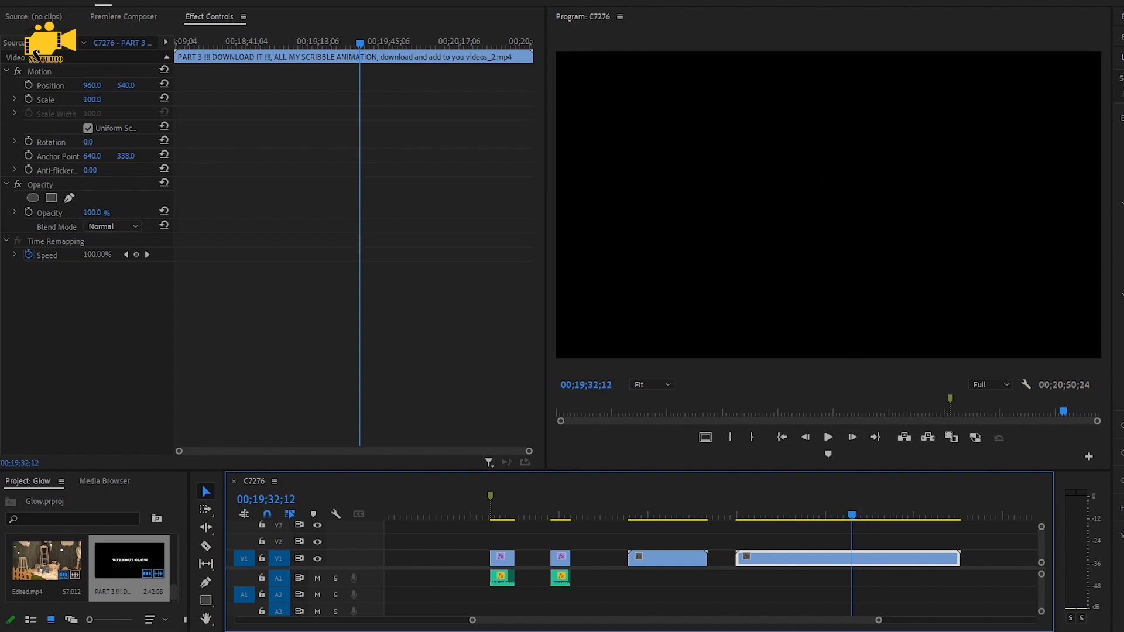
Step: Split the glow animation clip with the Razor tool around the chosen glow element
key(c)
click(849, 560)
key(space)
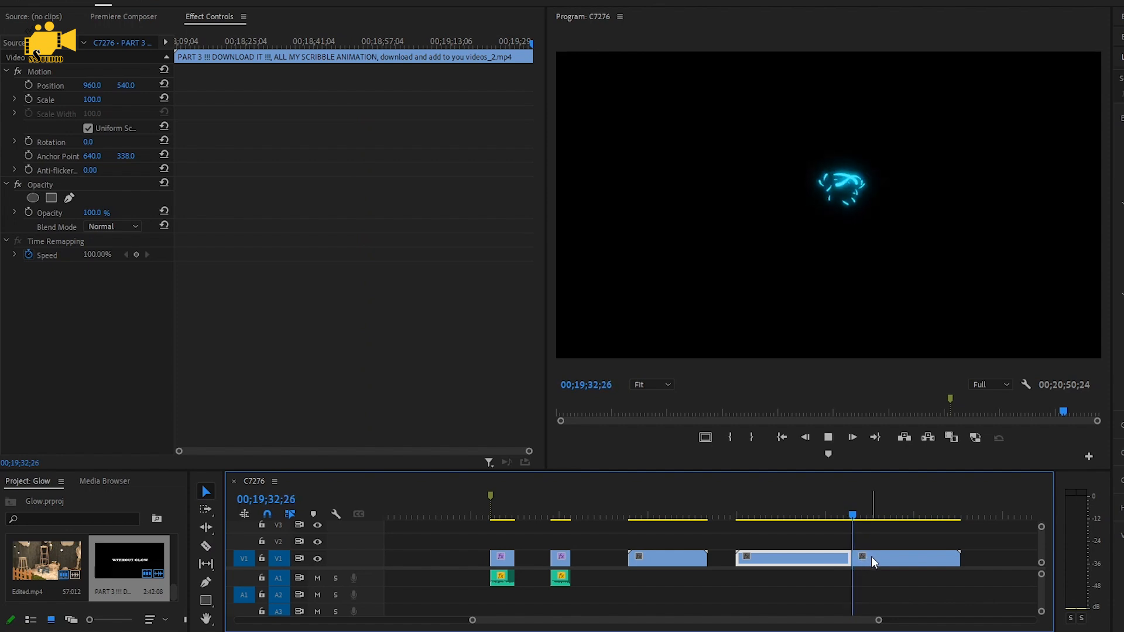
key(=)
click(872, 560)
Step: Move the cut glow segment onto track V2 above the footage clip at about 00;16;51;23
key(v)
click(932, 557)
scroll(933, 557, up, 2)
drag(989, 560, 577, 561)
scroll(612, 577, up, 3)
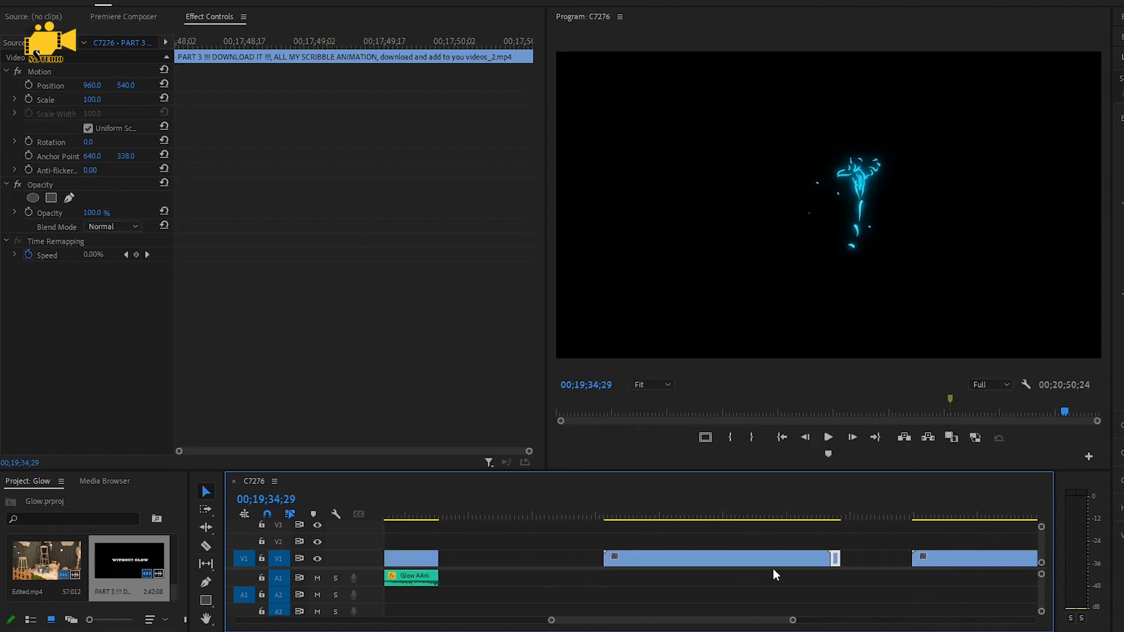
drag(835, 567, 708, 543)
key(Up)
key(space)
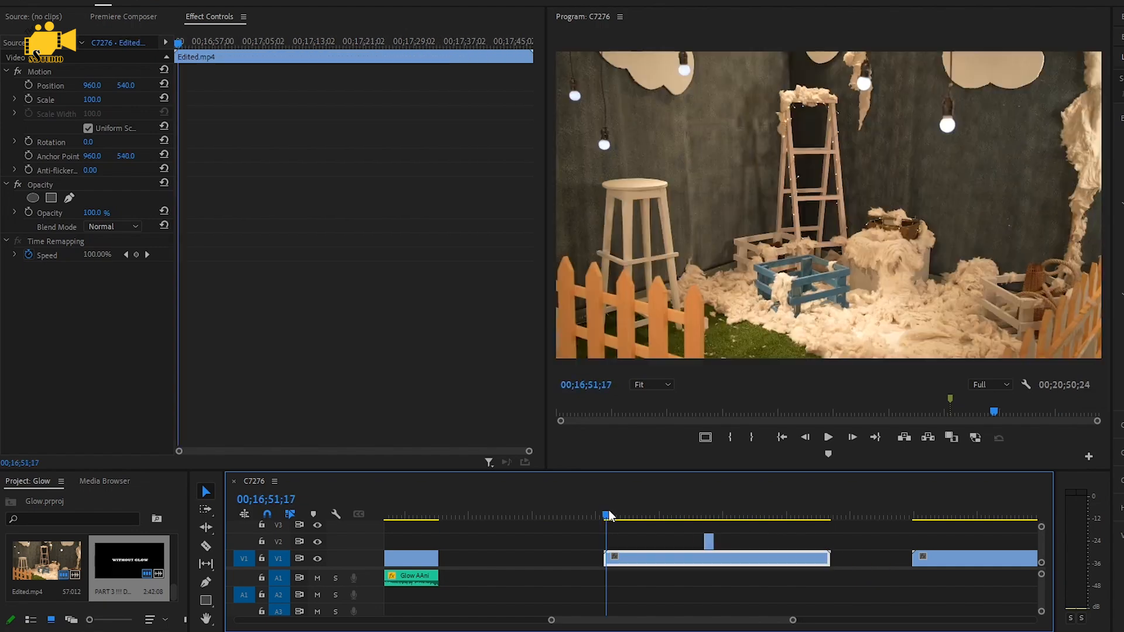
scroll(625, 567, up, 2)
drag(623, 511, 628, 512)
drag(786, 540, 634, 541)
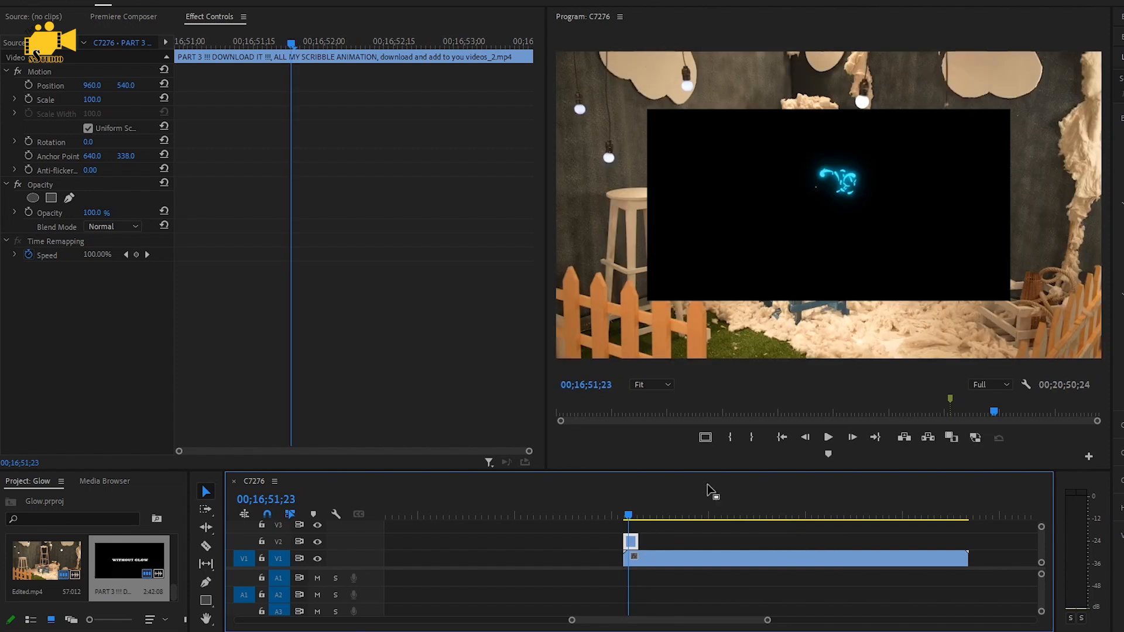
Step: Play back the glow overlay over the footage to preview it
scroll(621, 543, up, 3)
click(618, 513)
key(space)
key(space)
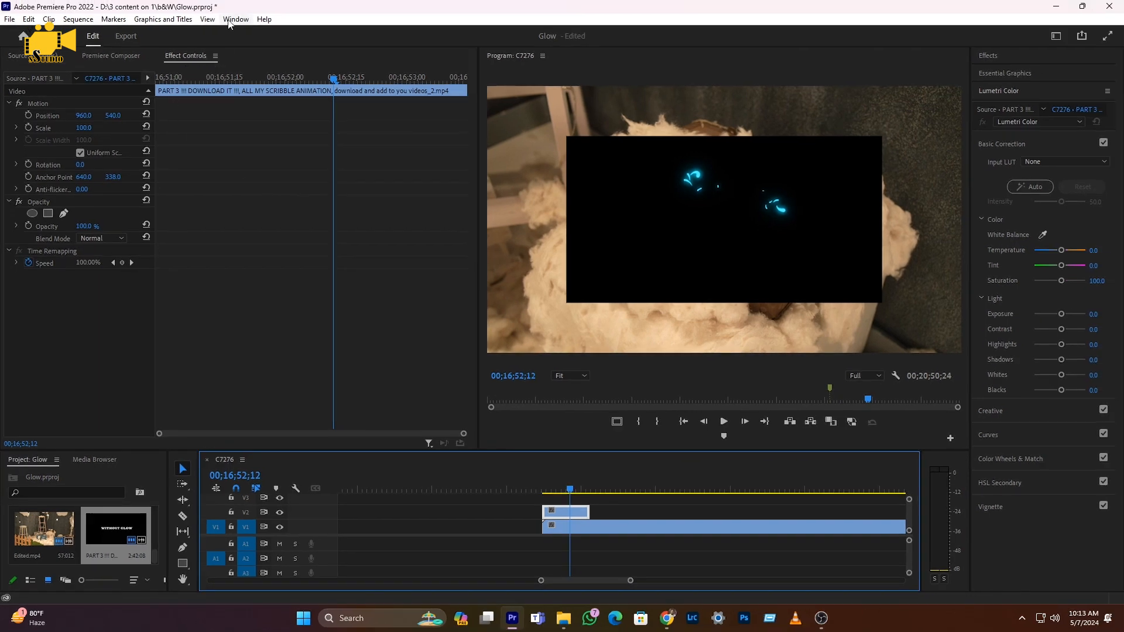
Step: Open Effect Controls and set the glow clip's blend mode to Screen
click(235, 20)
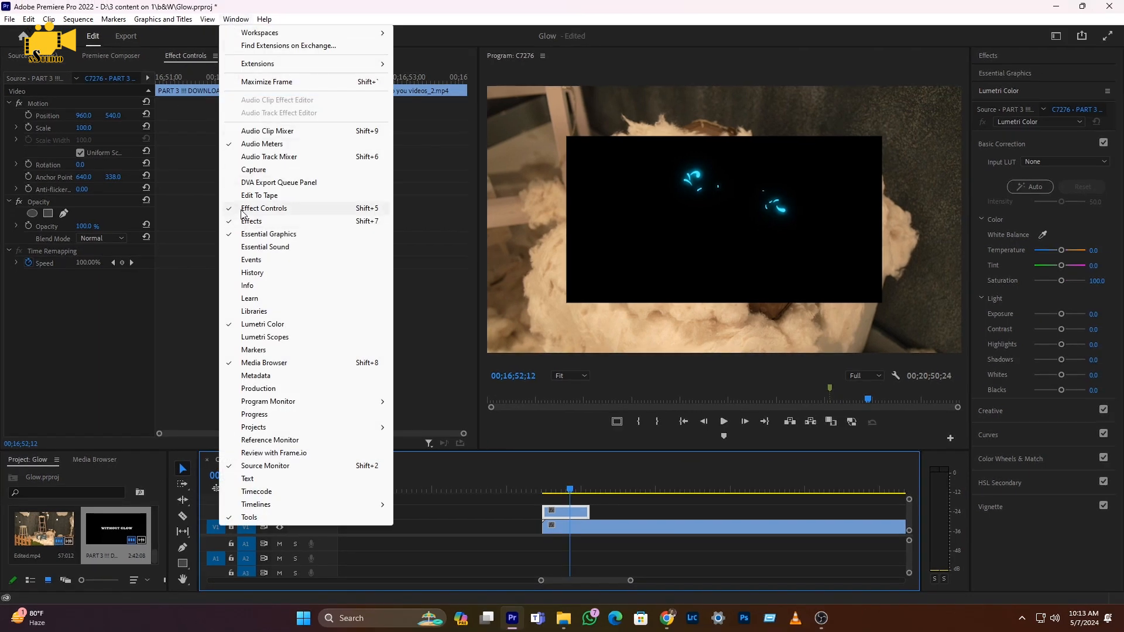
click(281, 209)
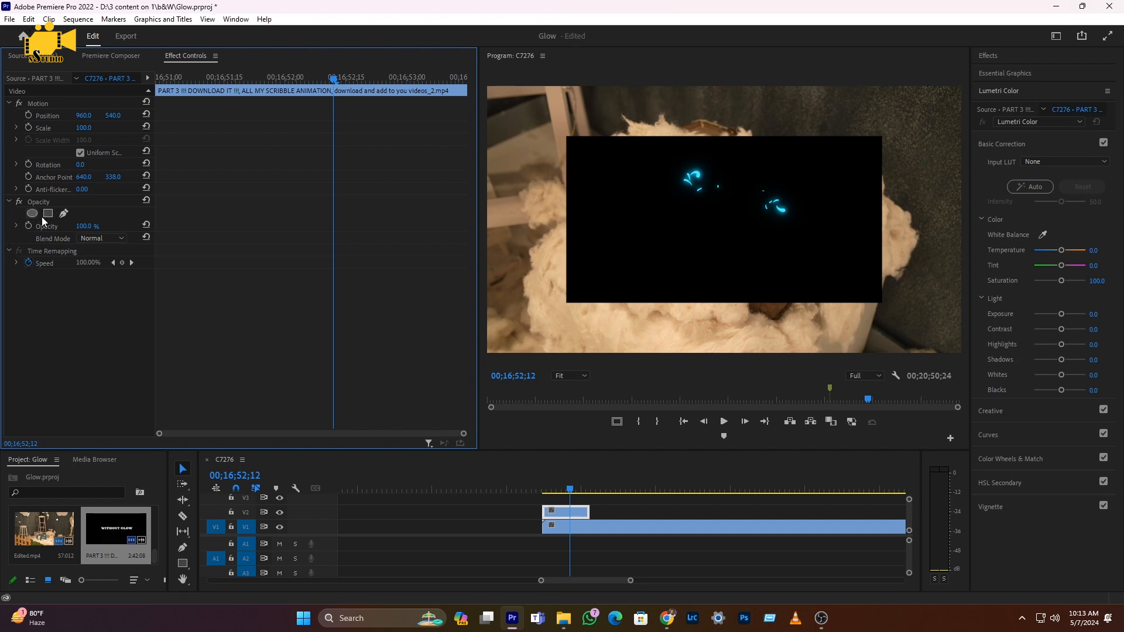
click(120, 239)
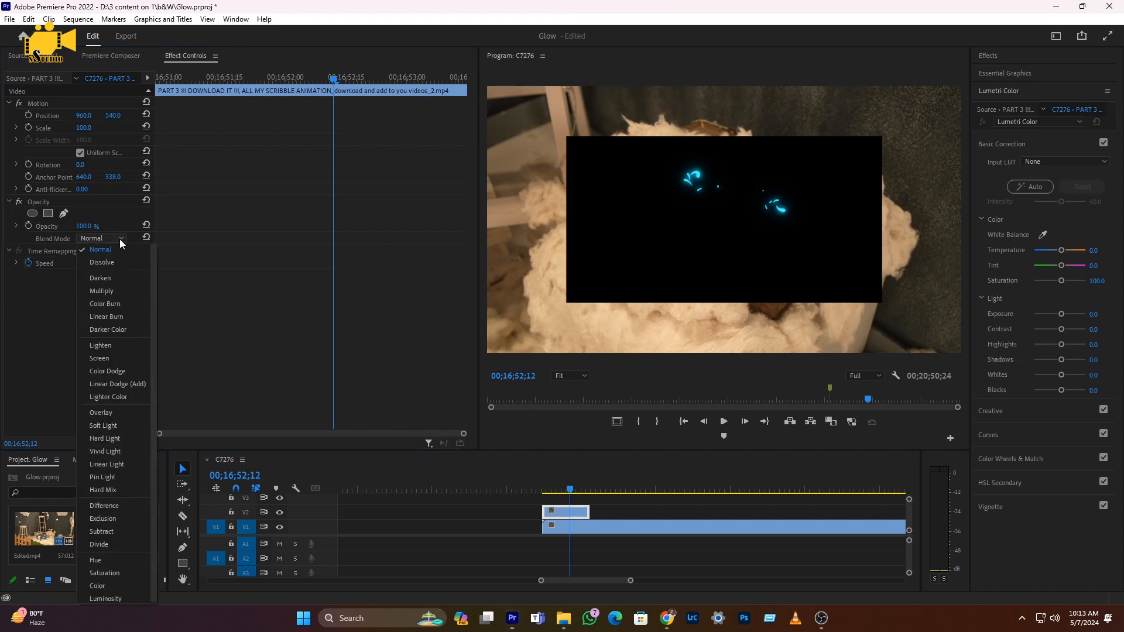
click(115, 358)
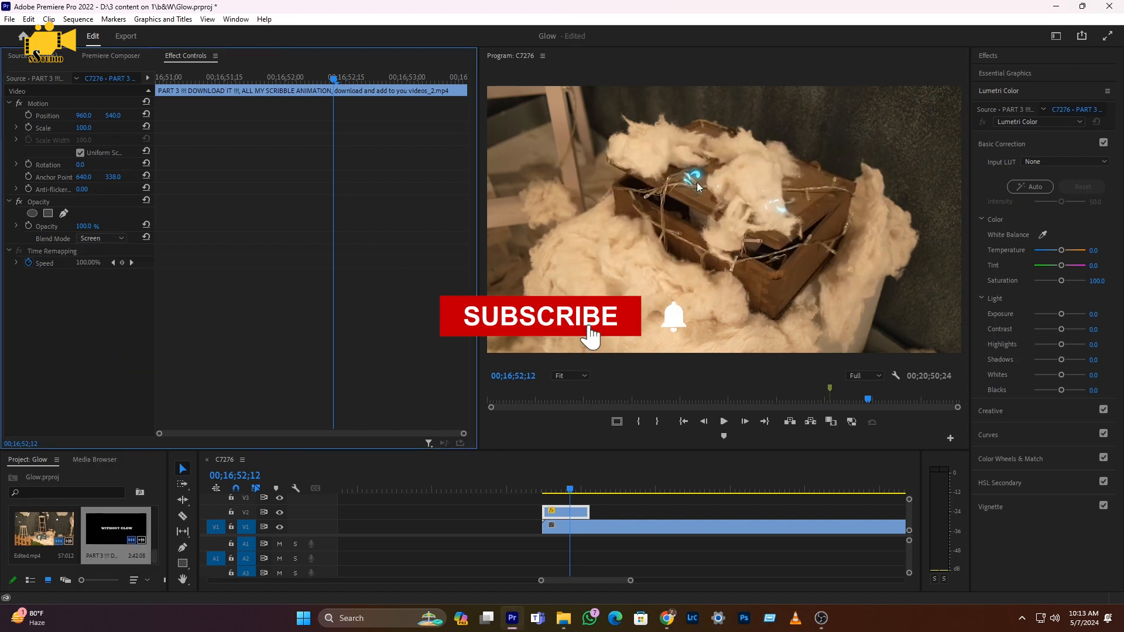
Step: Move the glow overlay to position 1304, 497 and scale it to 189
key(space)
key(space)
click(560, 487)
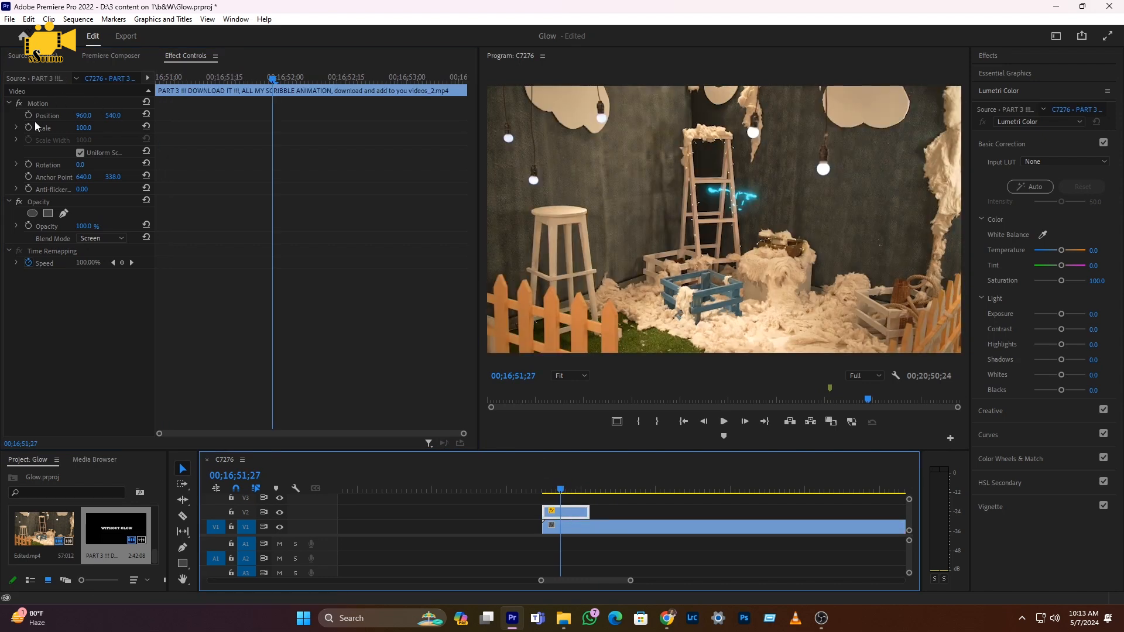
click(42, 117)
drag(124, 115, 300, 115)
click(141, 117)
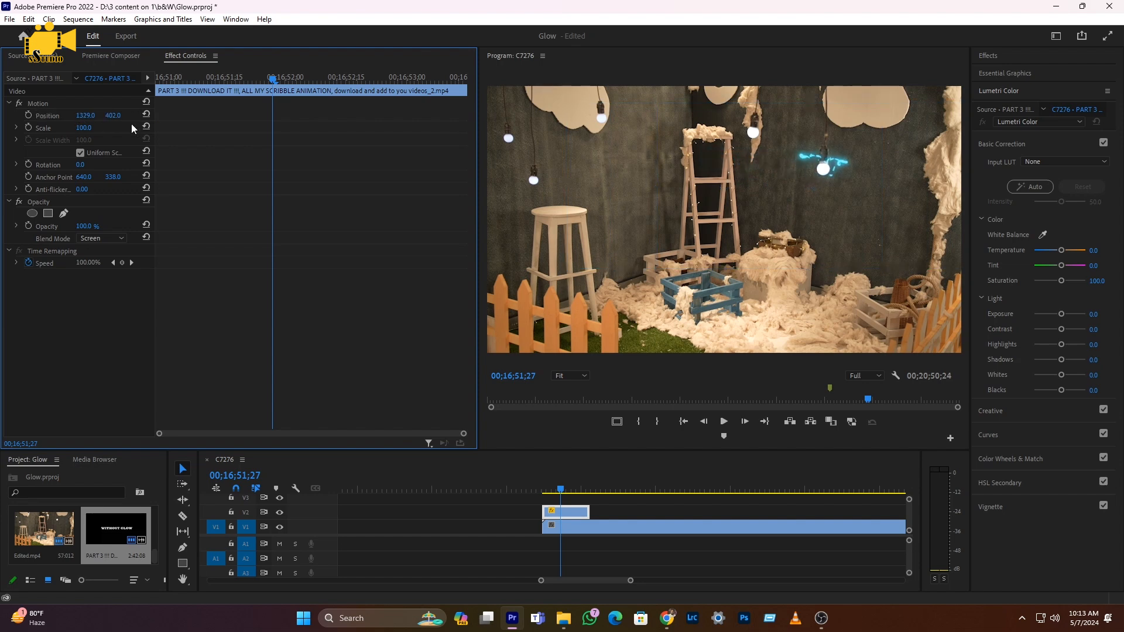
mouse_move(113, 116)
mouse_down()
mouse_move(91, 128)
mouse_move(132, 129)
mouse_move(78, 115)
mouse_move(111, 115)
mouse_up()
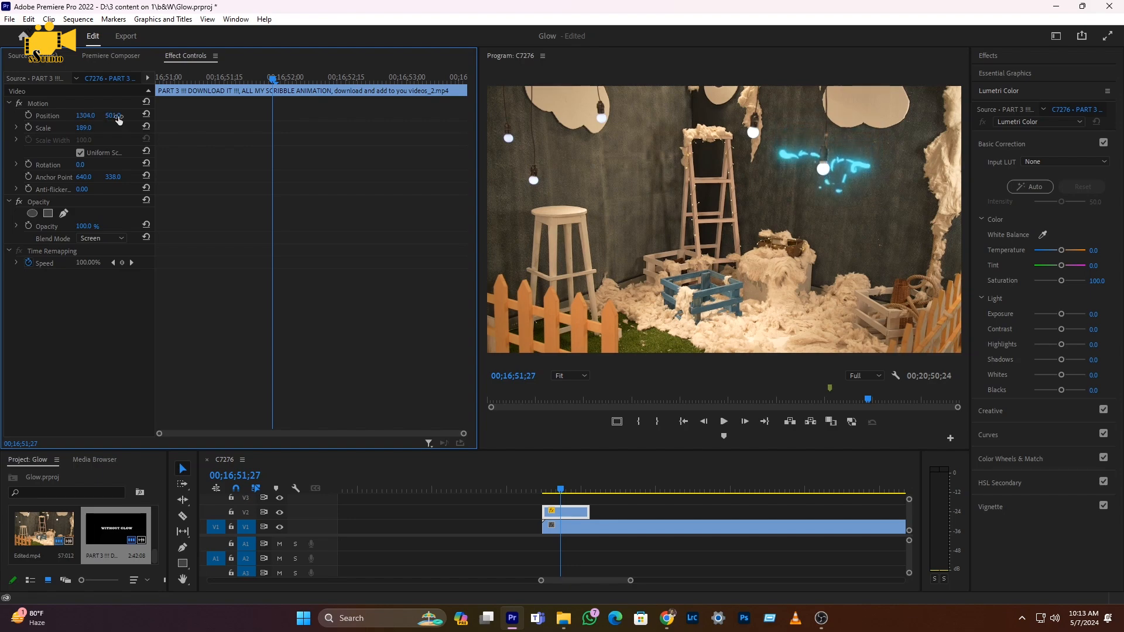
Step: Play back the repositioned glow overlay from its start to preview it
click(543, 491)
key(space)
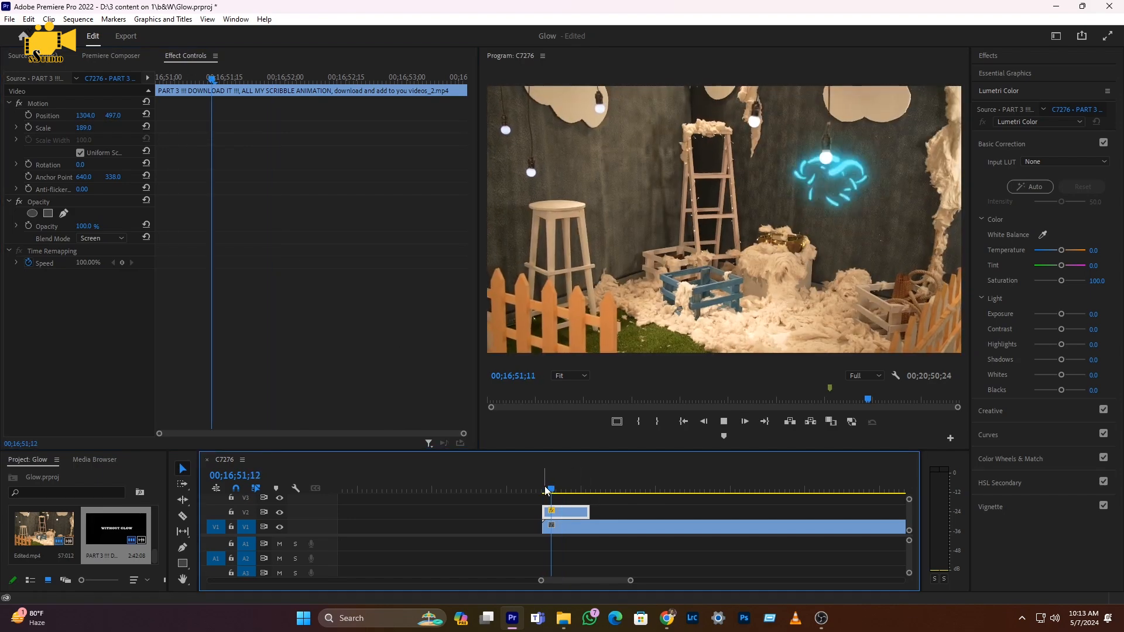
key(space)
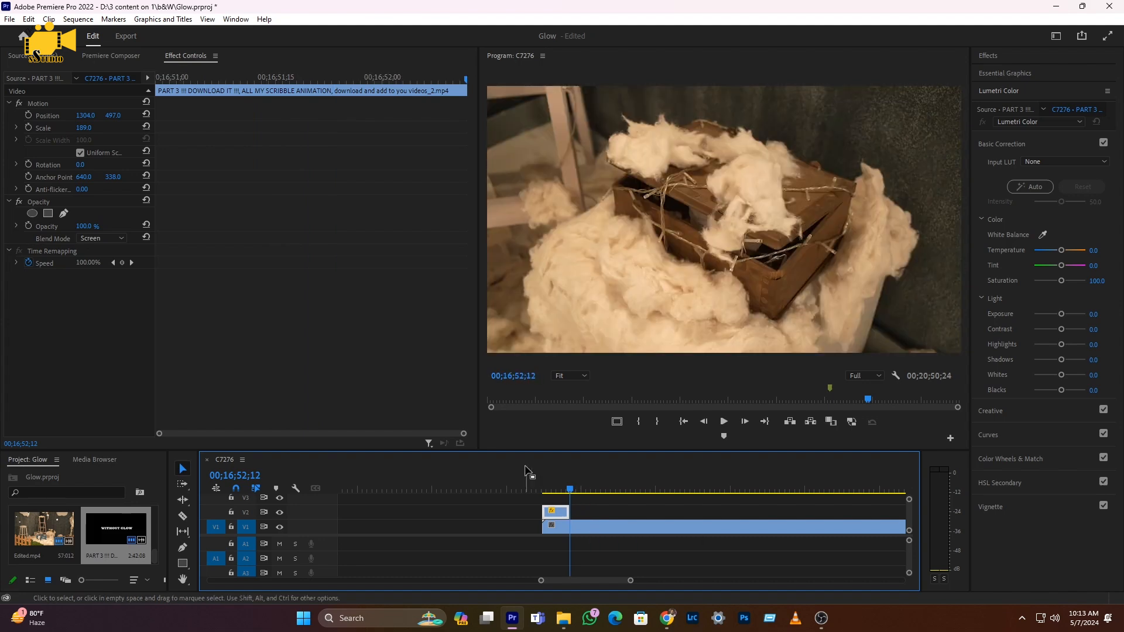
click(543, 490)
key(space)
key(space)
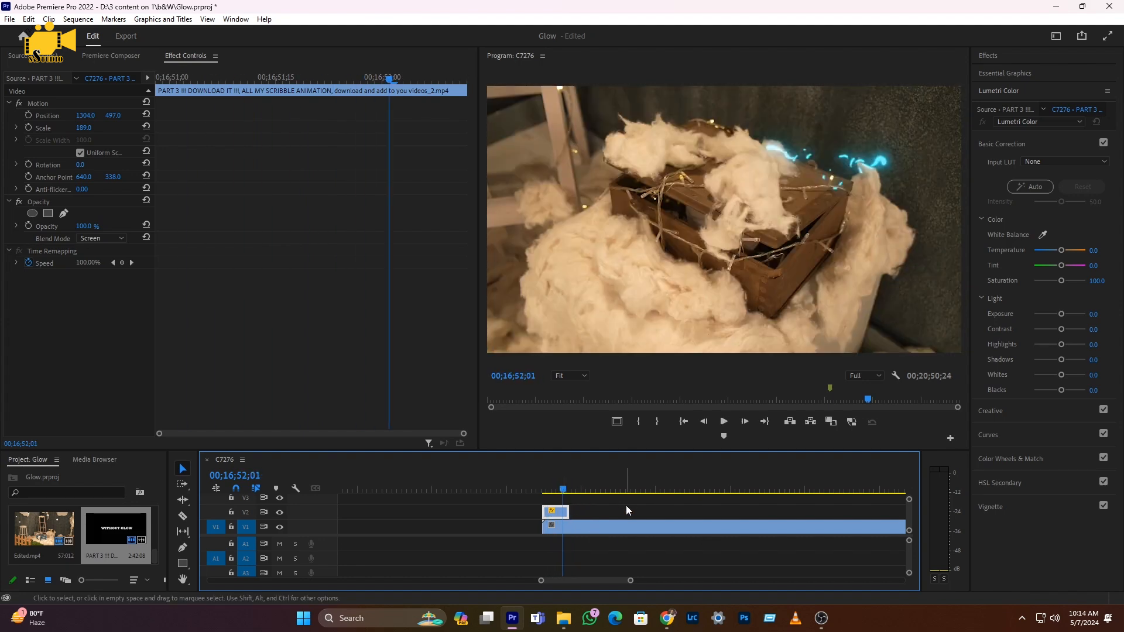
Step: Scrub the footage to find the next spot for a glow overlay
scroll(606, 510, down, 3)
drag(588, 490, 692, 489)
scroll(650, 489, down, 3)
scroll(591, 487, down, 4)
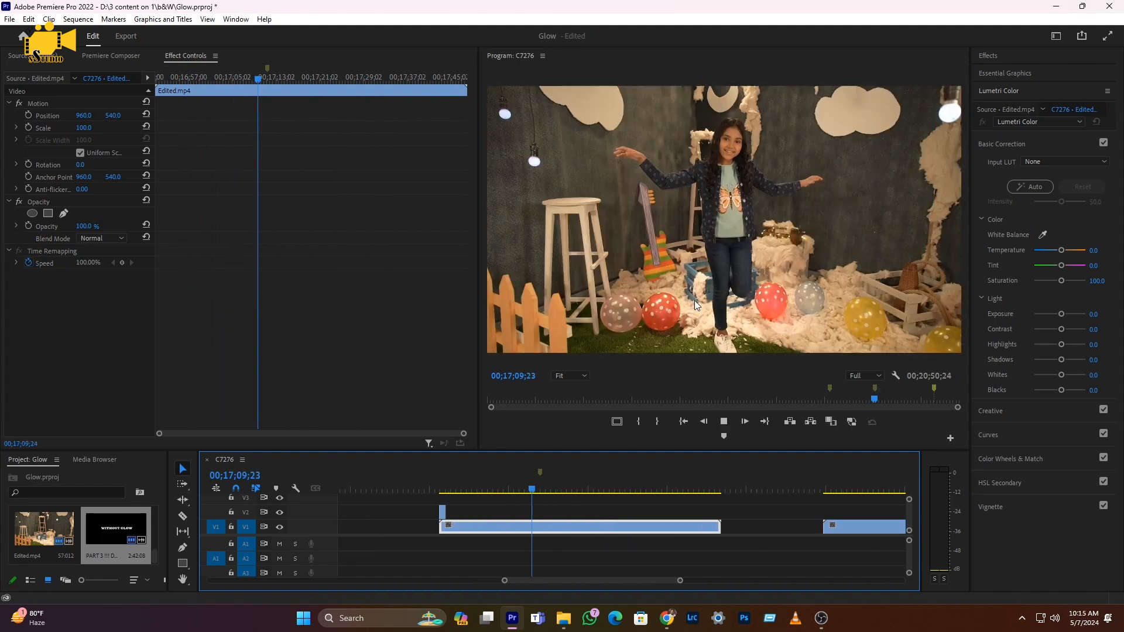
key(space)
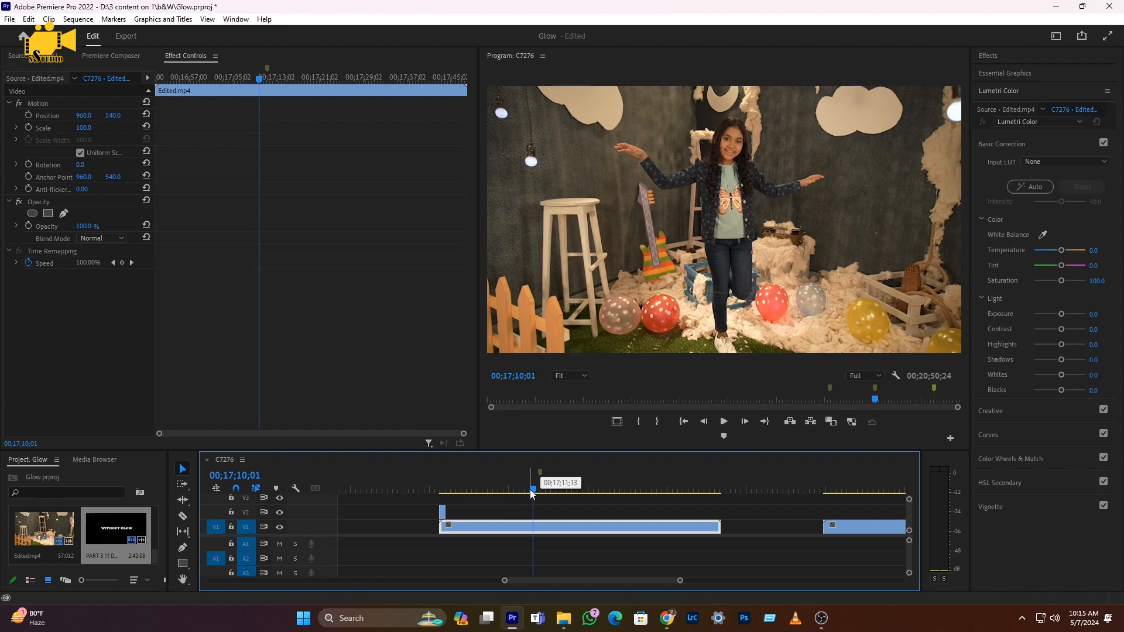
scroll(532, 486, up, 3)
key(Left)
key(Left)
key(Left)
key(Left)
mouse_move(535, 491)
mouse_down()
mouse_move(514, 489)
mouse_move(524, 480)
mouse_up()
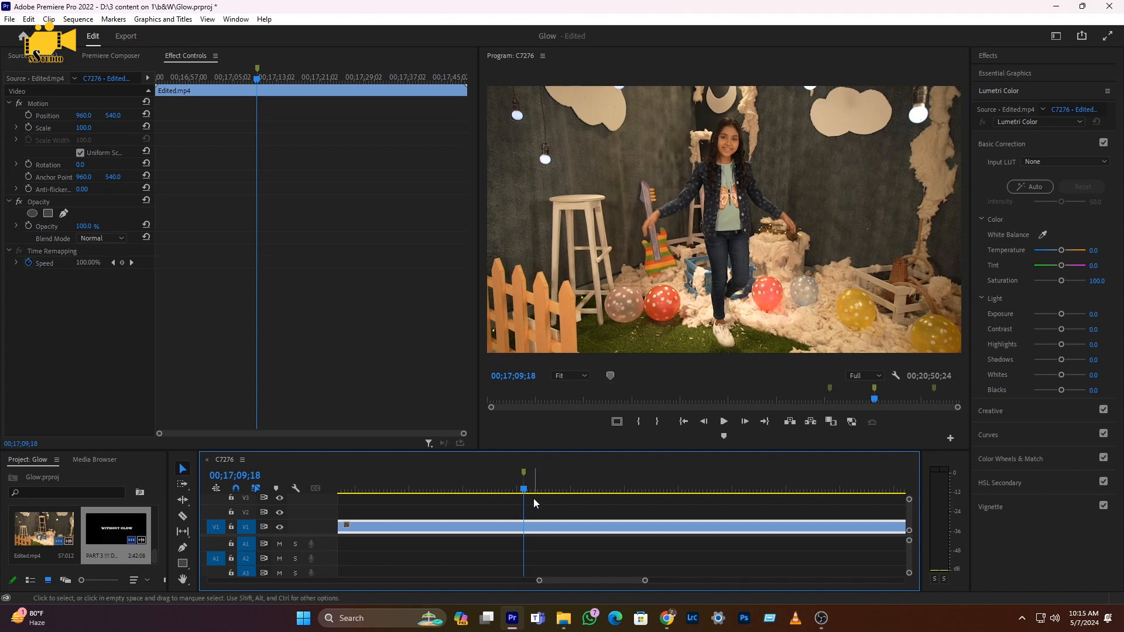
Step: Browse the glow animation clips for the next glow element to use
scroll(532, 497, down, 5)
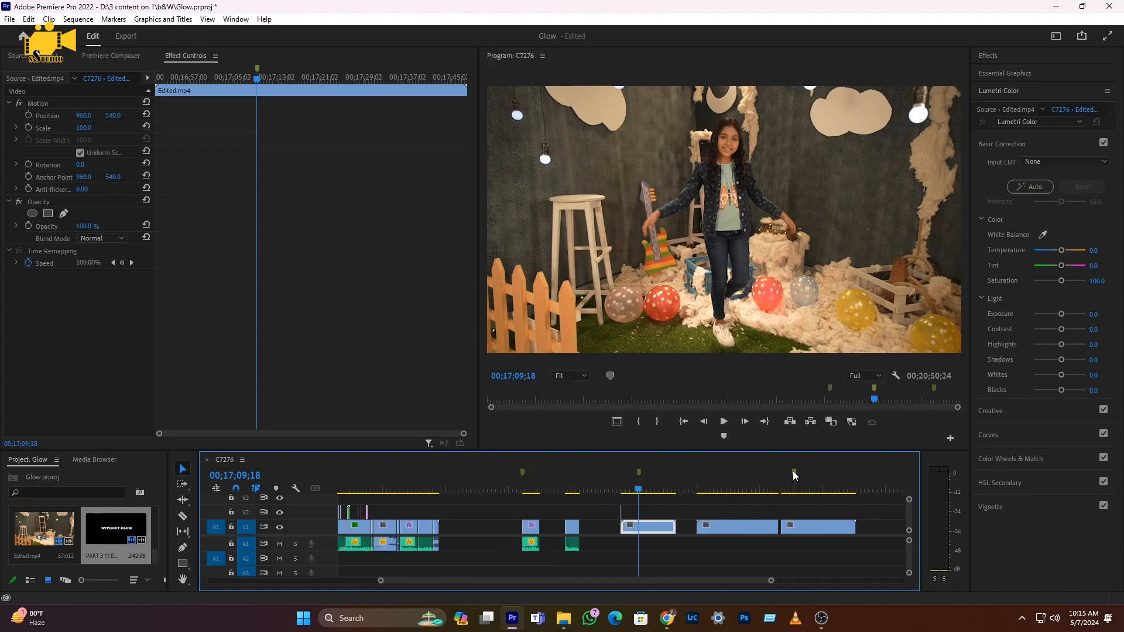
click(793, 473)
scroll(811, 507, up, 4)
scroll(725, 515, down, 4)
key(space)
scroll(614, 525, up, 3)
drag(600, 491, 590, 489)
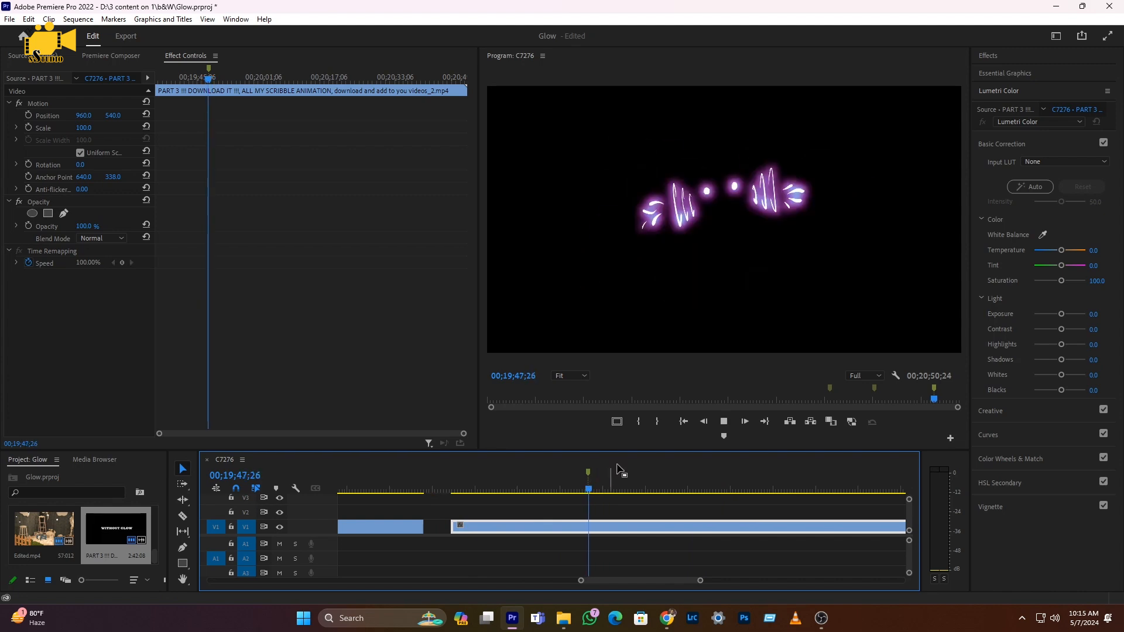
Step: Split the glow animation clip at the start of the purple glow element
click(596, 493)
drag(592, 495, 588, 493)
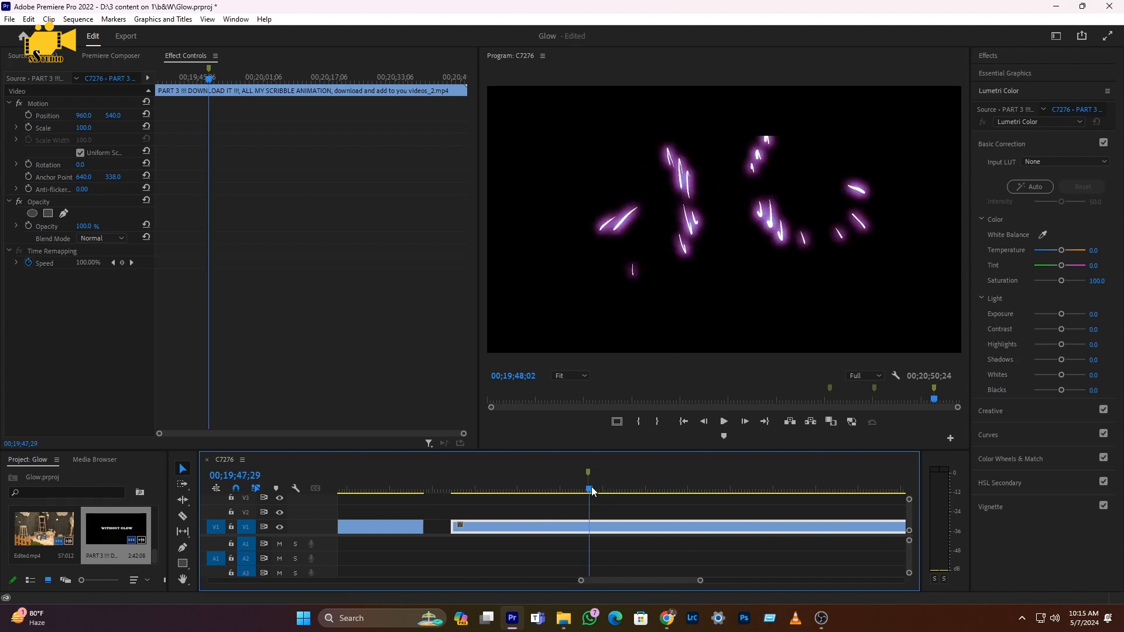
key(c)
click(588, 530)
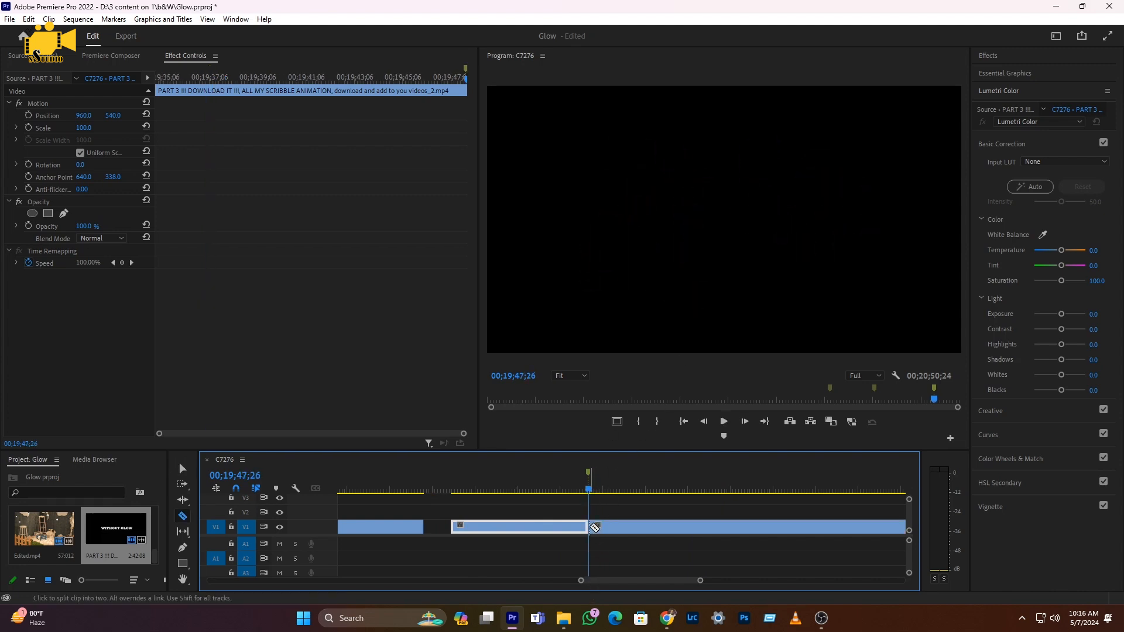
Step: Move the purple glow segment onto track V2 above the footage at about 00;17;09
key(space)
key(space)
click(595, 526)
key(v)
drag(591, 527, 422, 514)
scroll(448, 537, up, 1)
scroll(448, 536, up, 10)
scroll(678, 558, down, 4)
scroll(494, 538, up, 6)
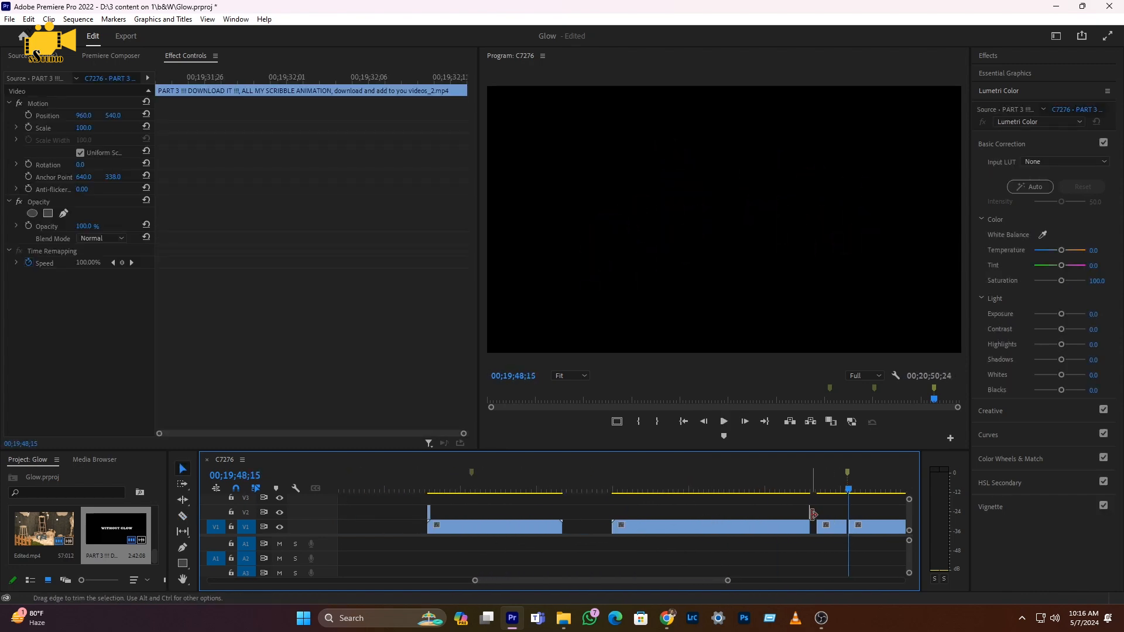
drag(810, 521, 472, 517)
scroll(463, 512, up, 5)
scroll(510, 513, up, 4)
click(468, 487)
scroll(471, 540, up, 4)
key(space)
key(space)
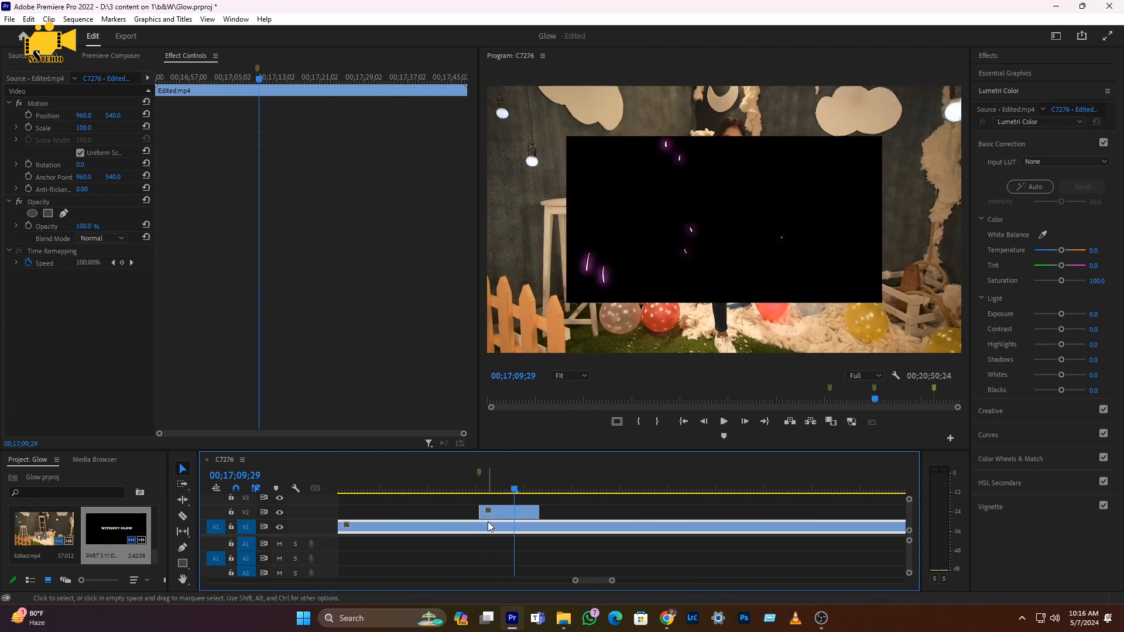
Step: Set the purple glow clip's blend mode to Screen
click(493, 487)
click(504, 512)
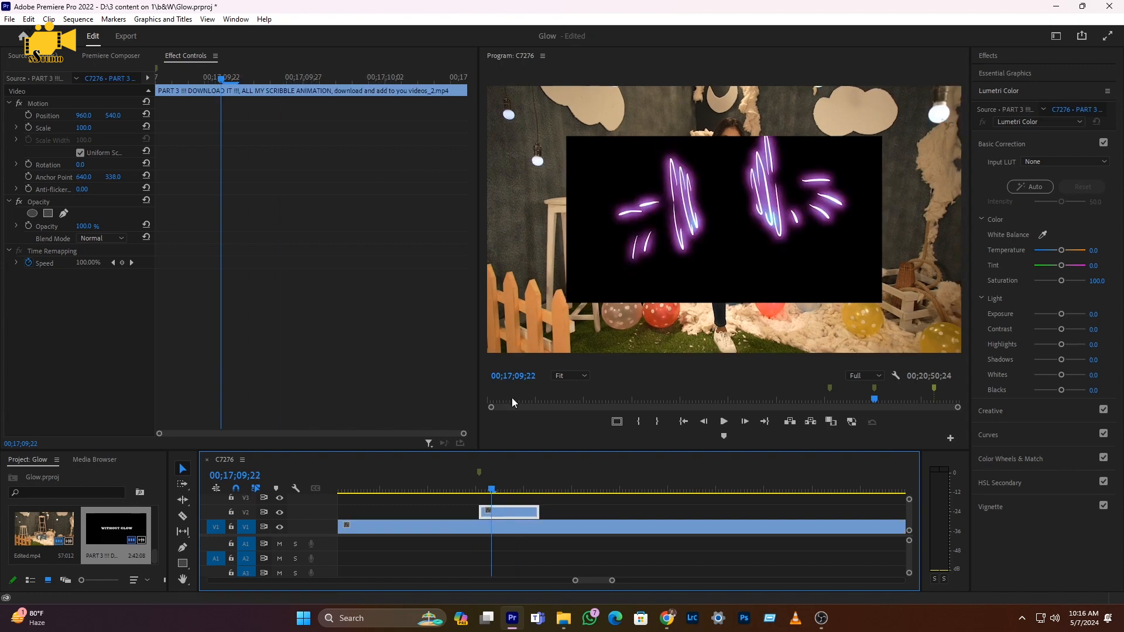
click(121, 238)
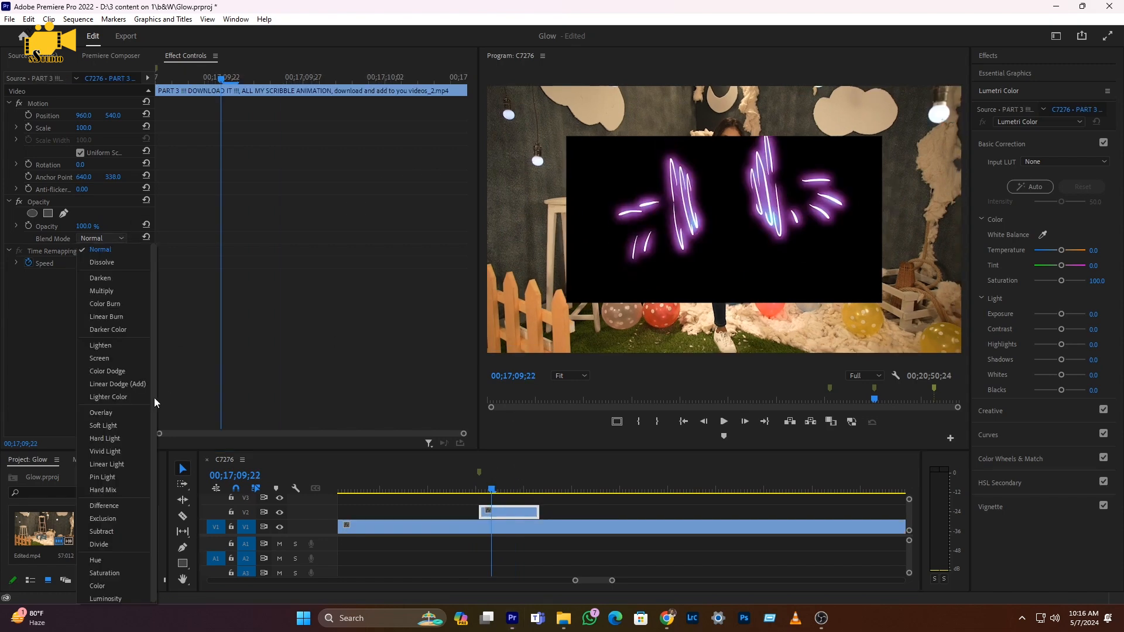
click(99, 358)
click(476, 487)
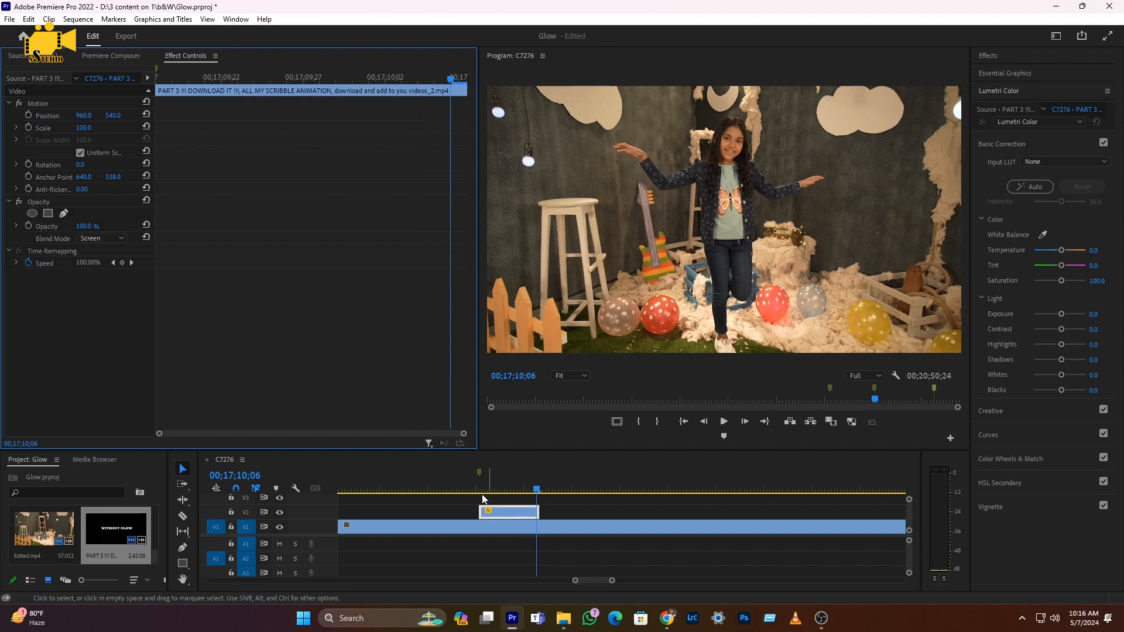
key(space)
Step: Shift the purple glow clip slightly later on track V2 to align it with the action
drag(479, 486, 494, 515)
click(482, 490)
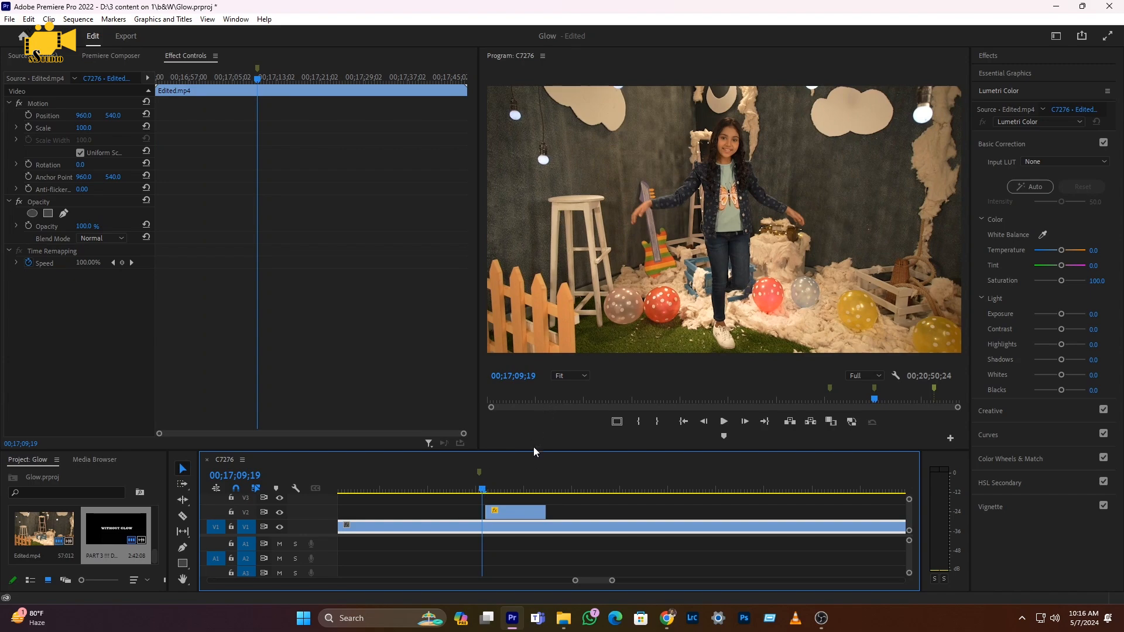
key(space)
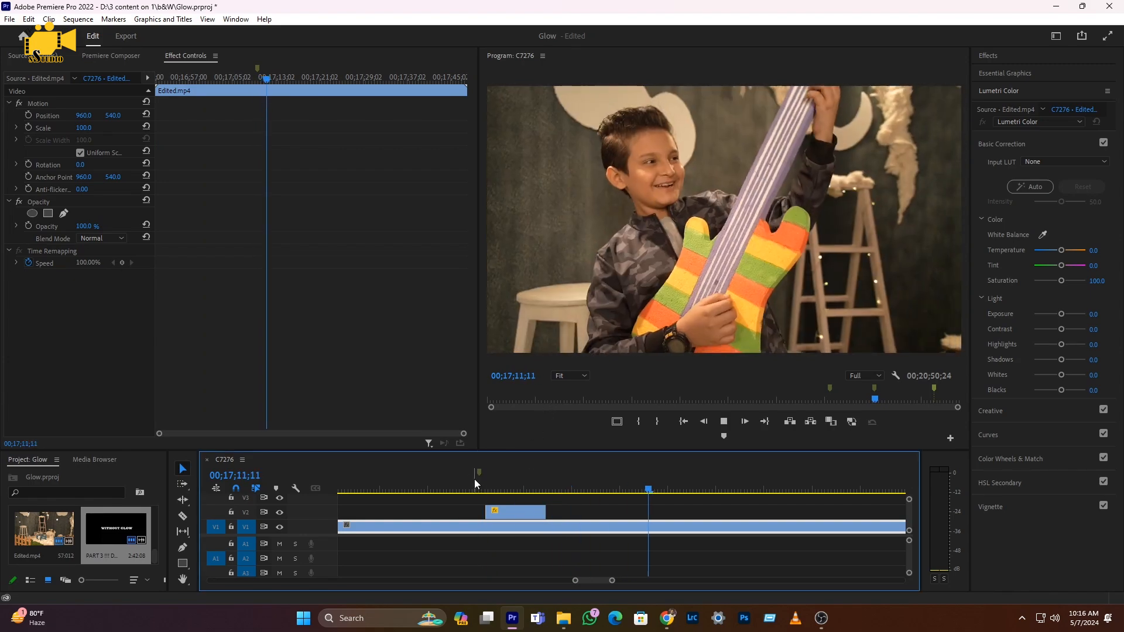
click(480, 481)
click(481, 480)
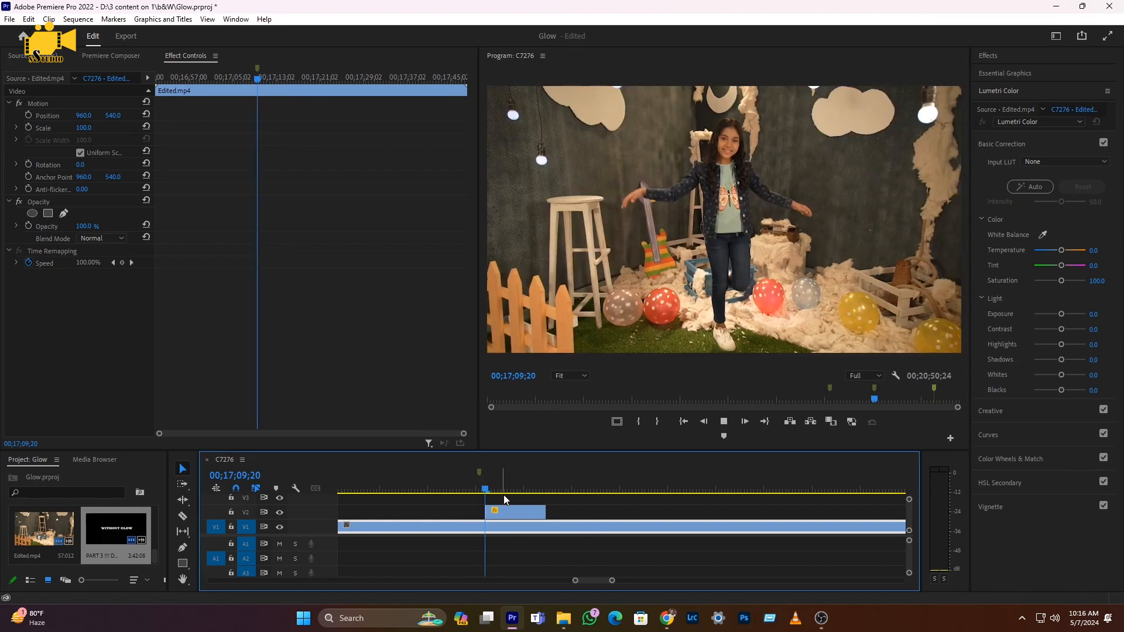
Step: Set the purple glow clip's speed to 50%
click(509, 513)
right_click(509, 512)
click(550, 369)
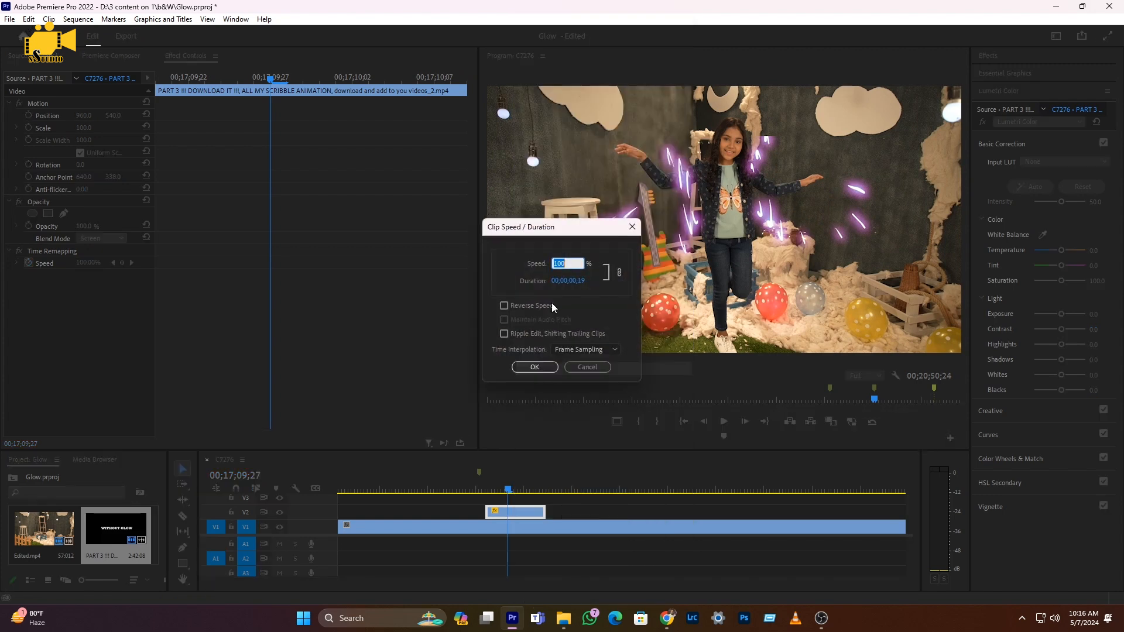
text(50)
key(Return)
Step: Play back the edited sequence to review the glow overlays
click(484, 492)
key(space)
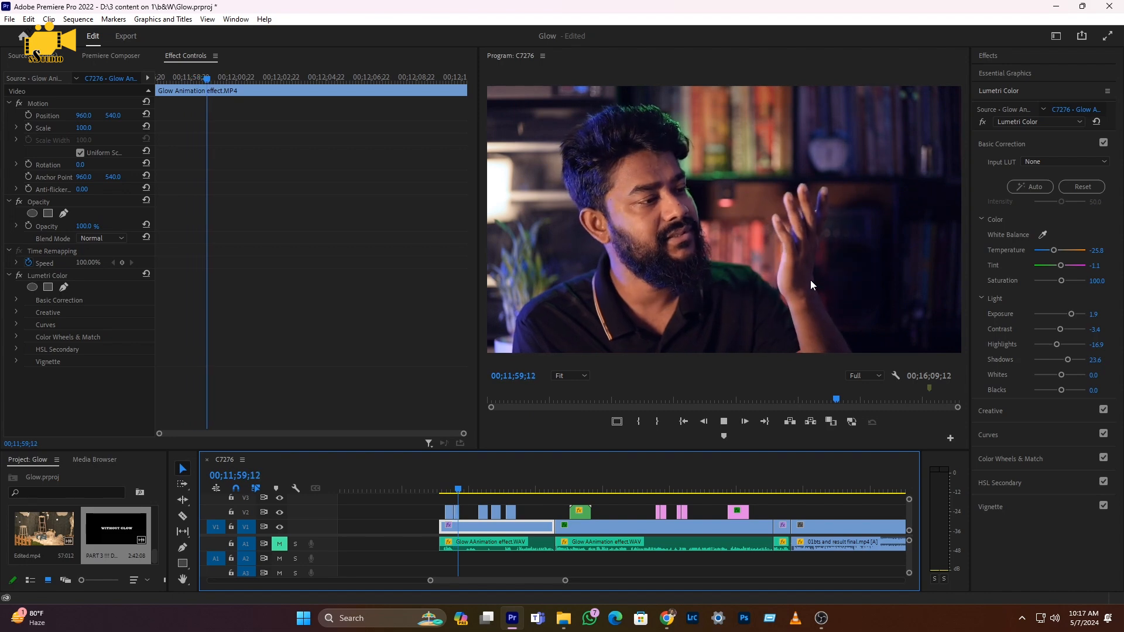
click(571, 488)
key(space)
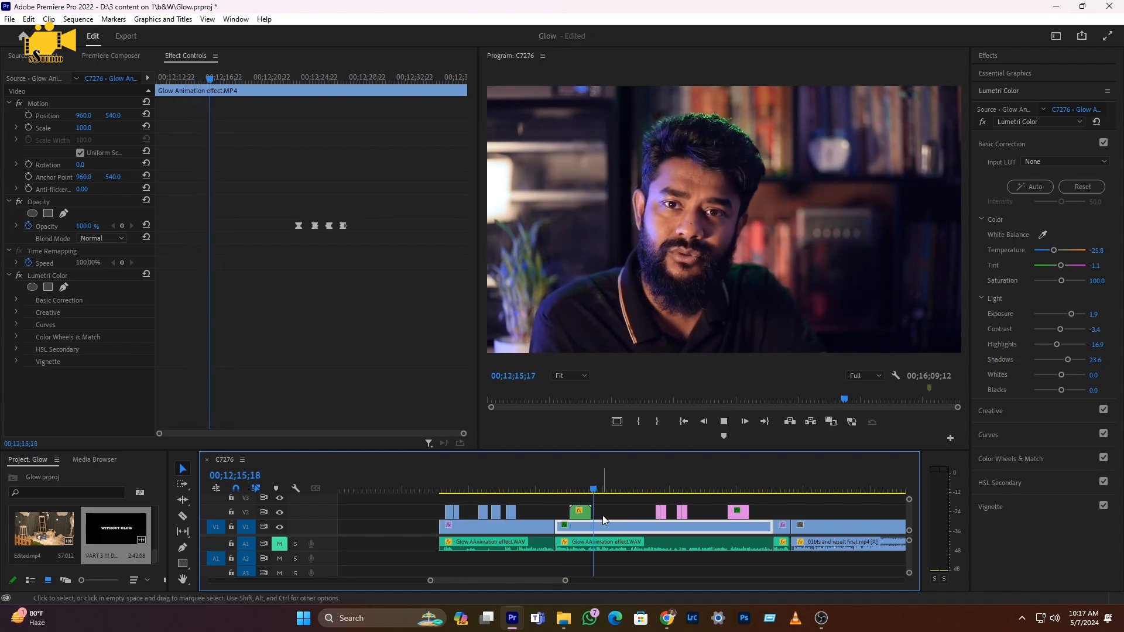
key(space)
scroll(624, 531, down, 6)
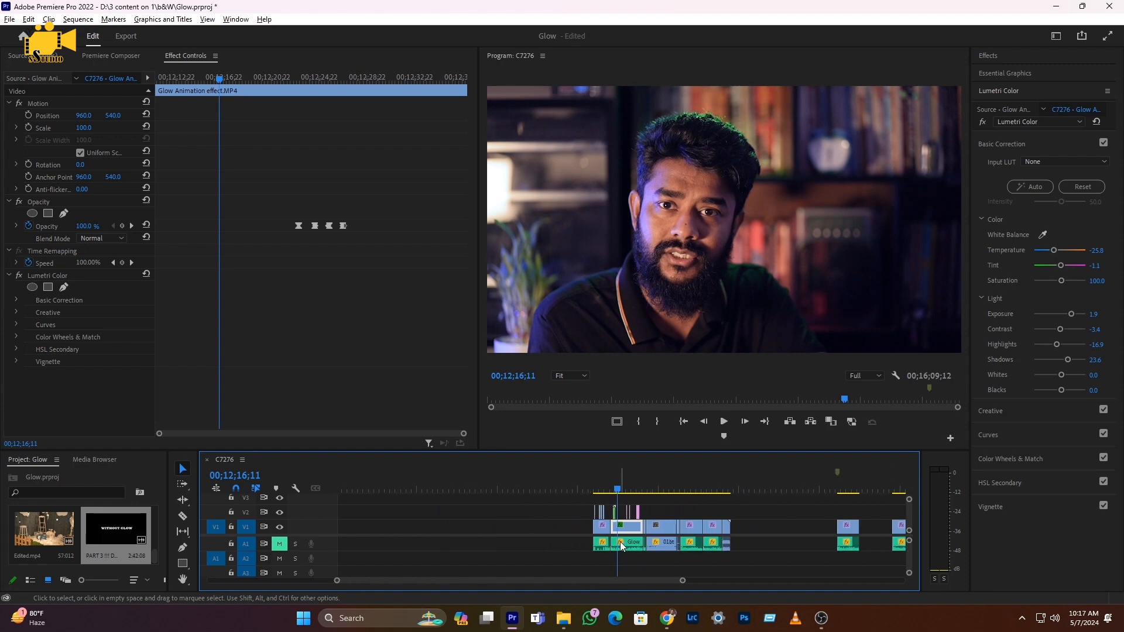